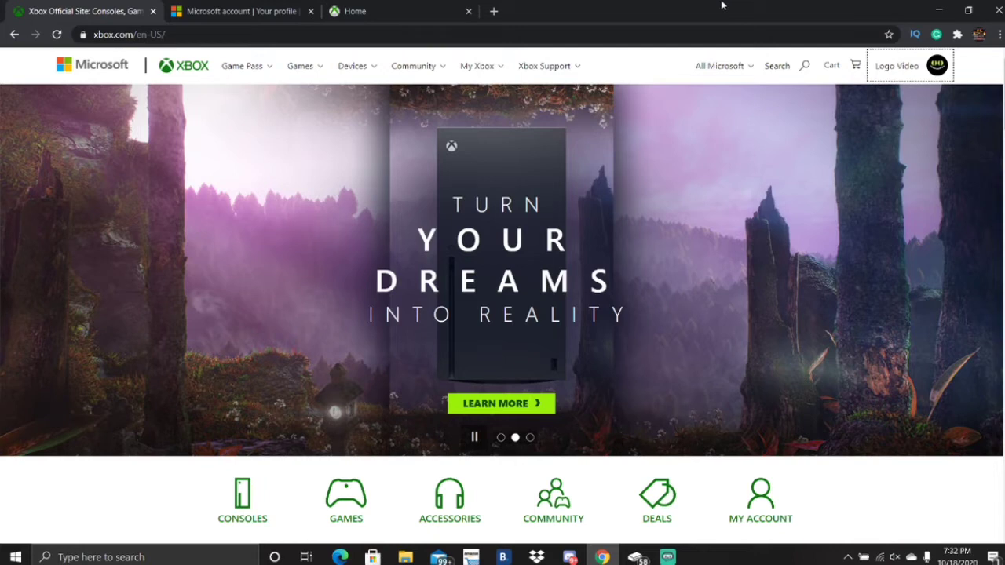
# Check the signed-in account details on Xbox.com and glance at the Microsoft account profile tab.
pyautogui.click(923, 65)
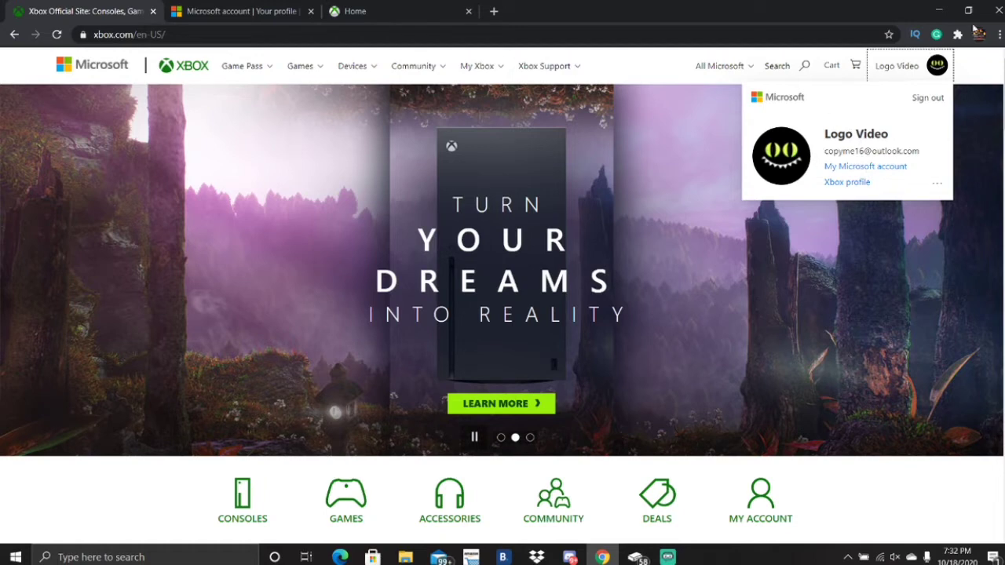
pyautogui.click(988, 65)
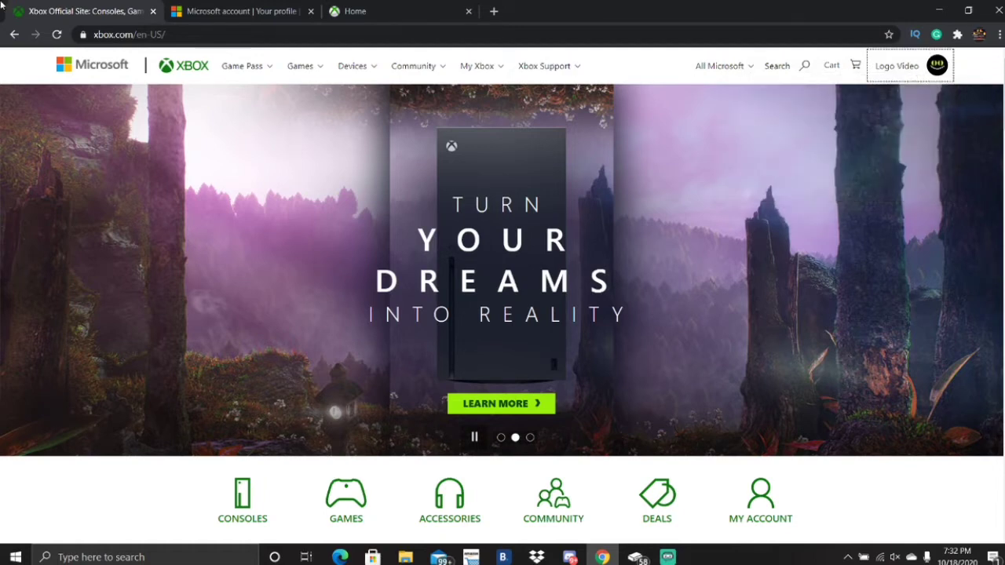
pyautogui.click(262, 16)
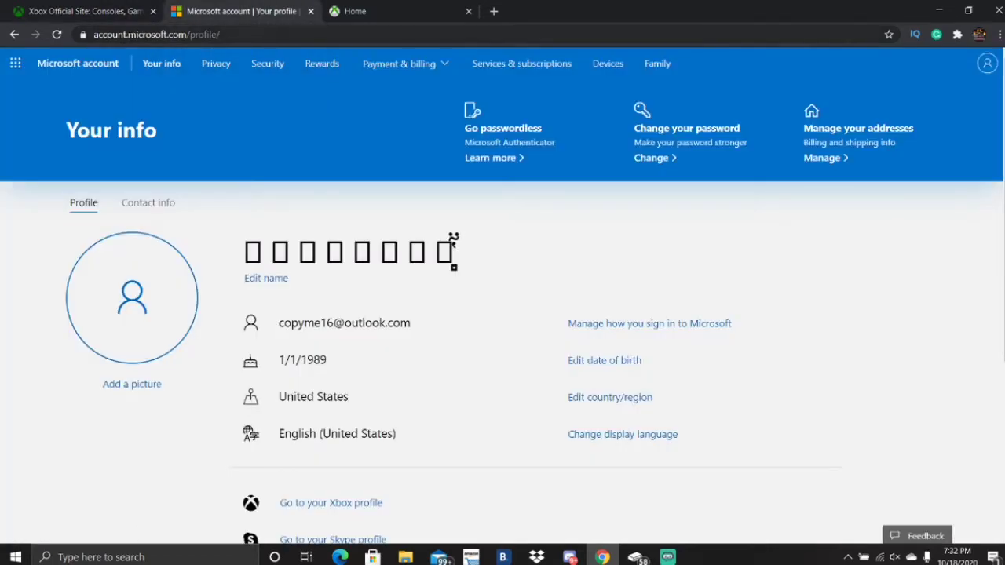
pyautogui.click(133, 5)
pyautogui.click(905, 72)
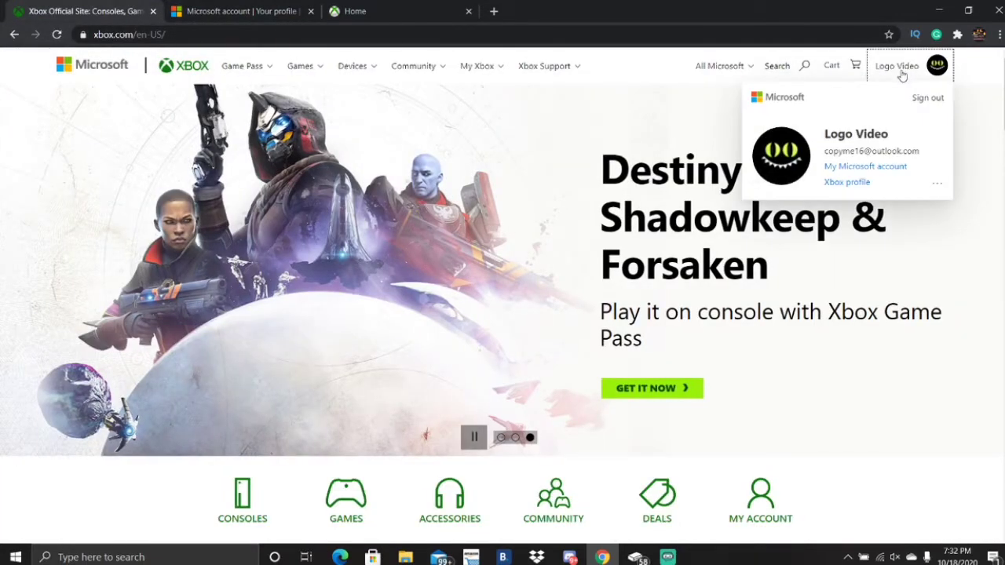
pyautogui.click(292, 8)
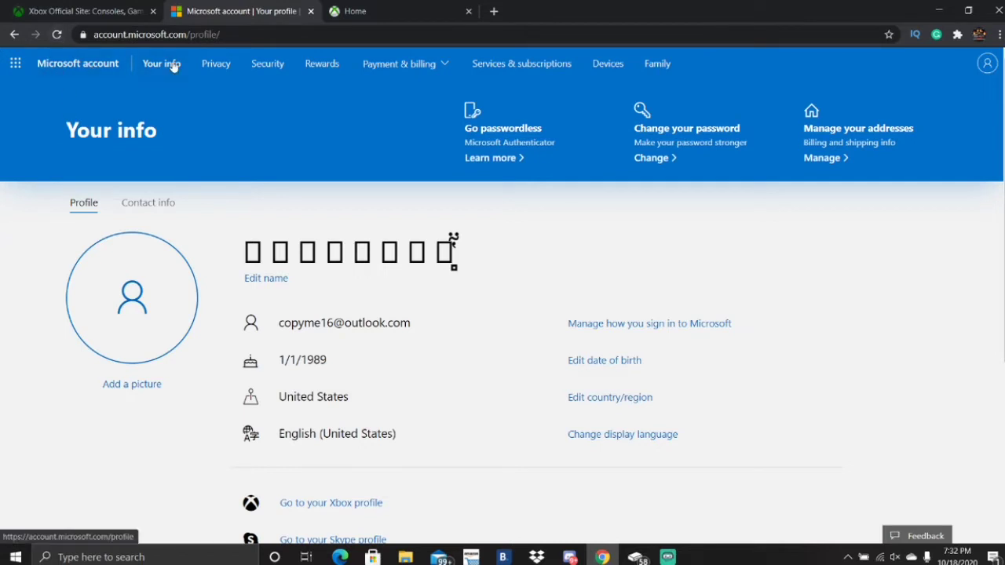
pyautogui.click(118, 11)
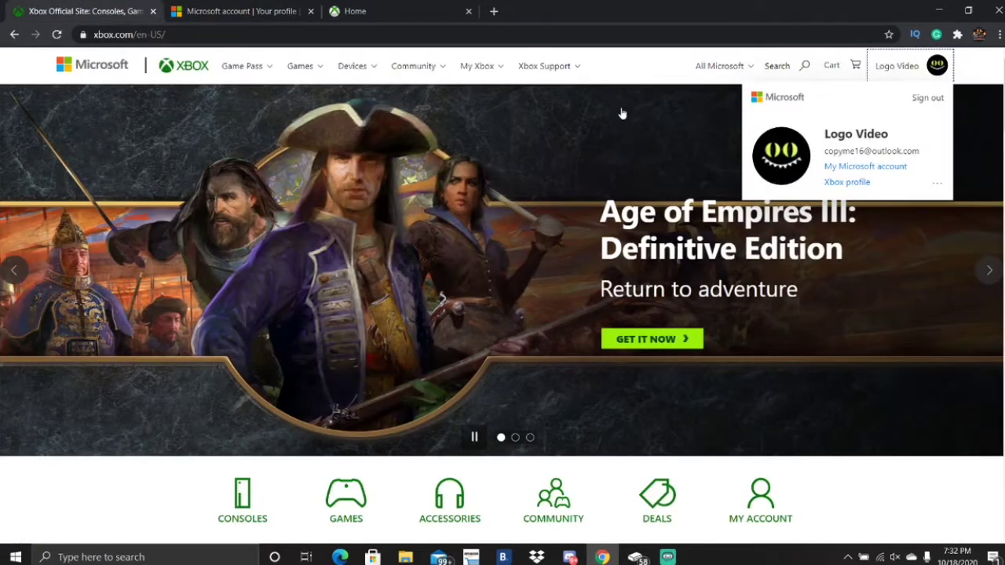
pyautogui.moveTo(624, 68); pyautogui.dragTo(610, 102)
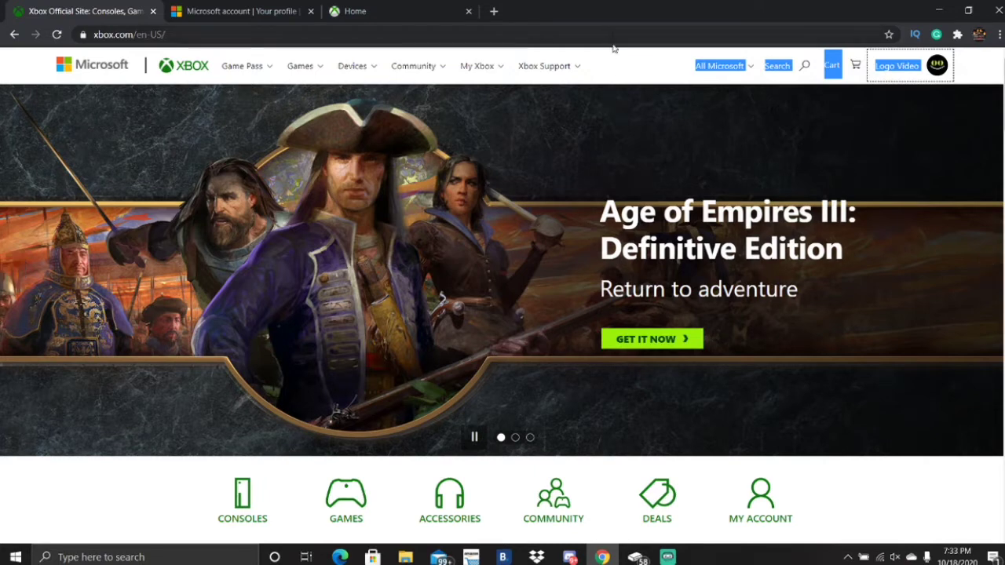
pyautogui.click(911, 66)
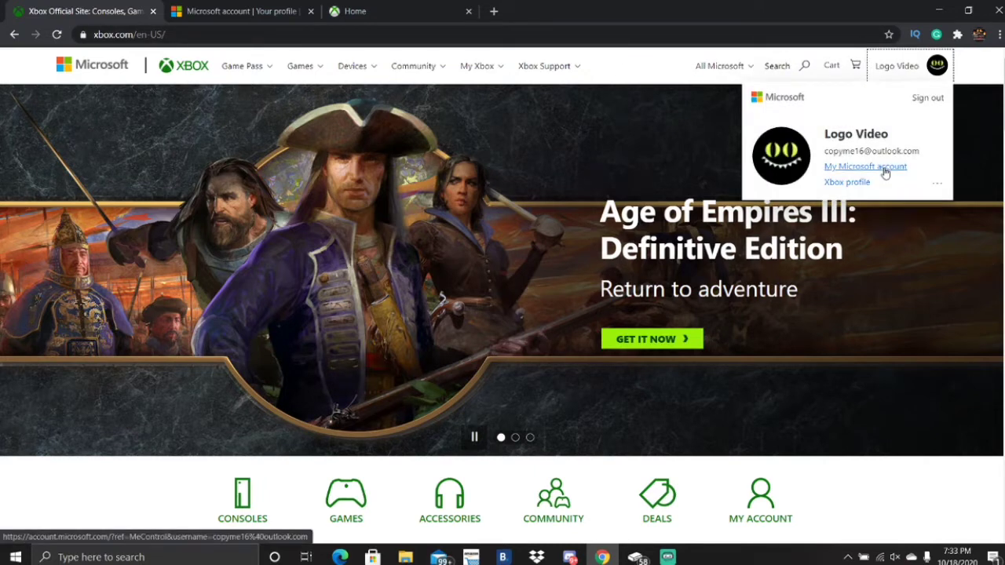
# Open the Xbox social Home page from My Xbox, and the Microsoft account profile from the account panel.
pyautogui.click(473, 66)
pyautogui.click(489, 100)
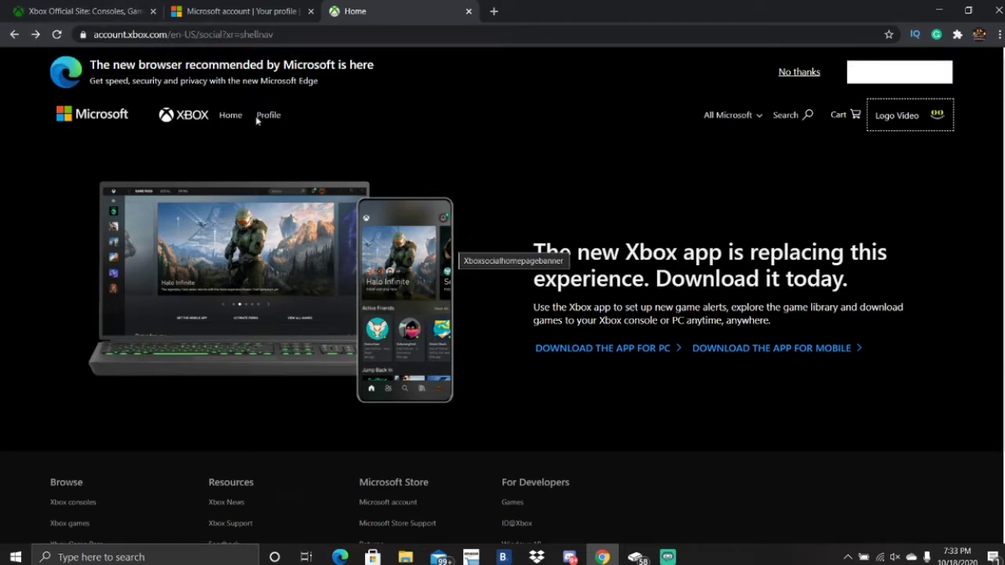
pyautogui.click(118, 11)
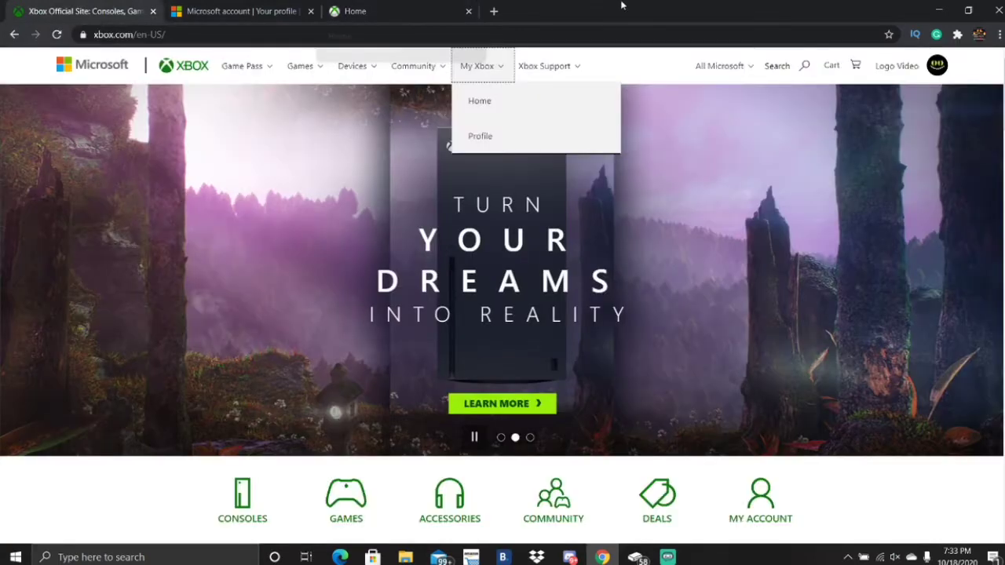
pyautogui.click(907, 78)
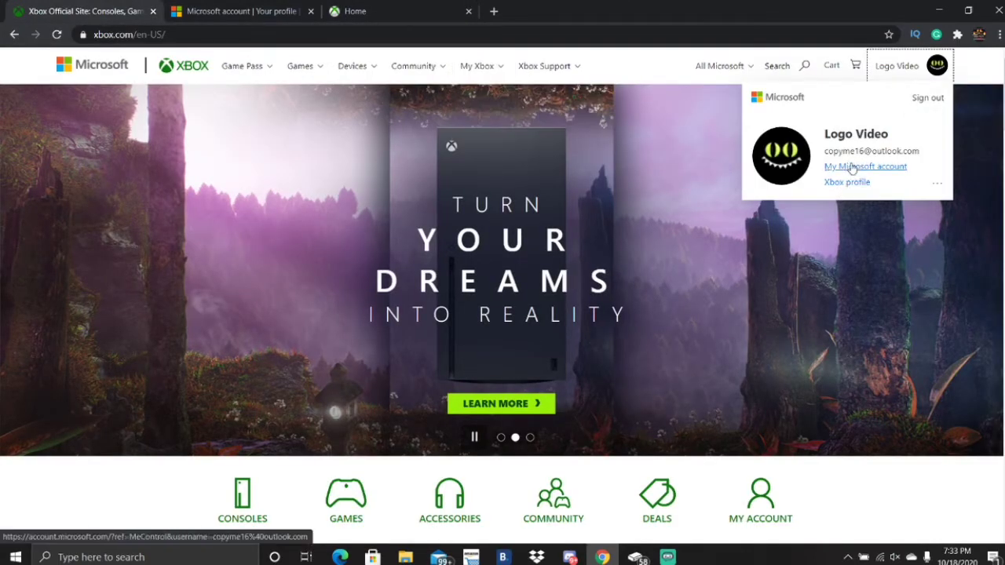
pyautogui.click(886, 167)
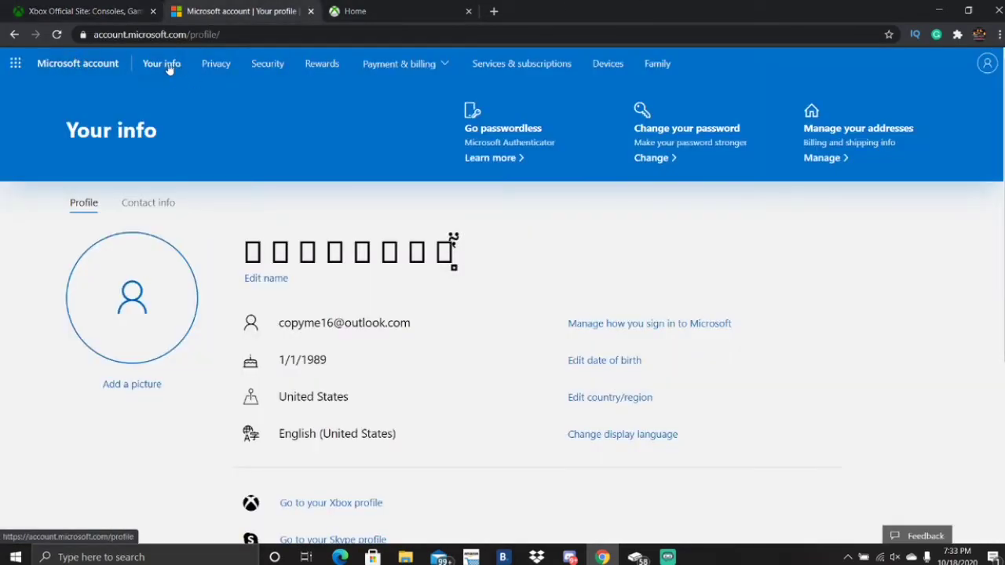
# Move the Xbox social Home tab ahead of the Microsoft account profile tab.
pyautogui.click(85, 6)
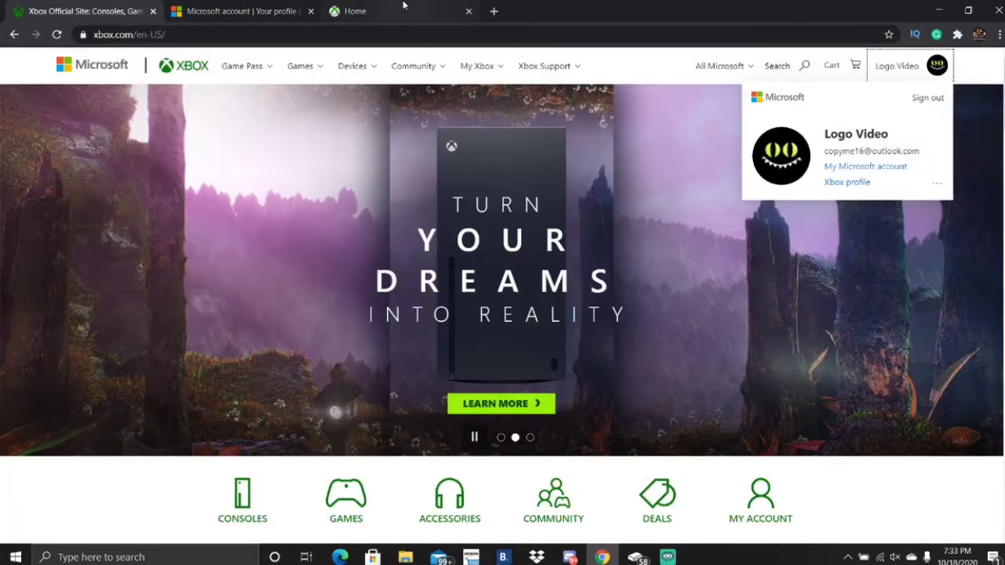
pyautogui.click(377, 11)
pyautogui.moveTo(382, 11); pyautogui.dragTo(83, 23)
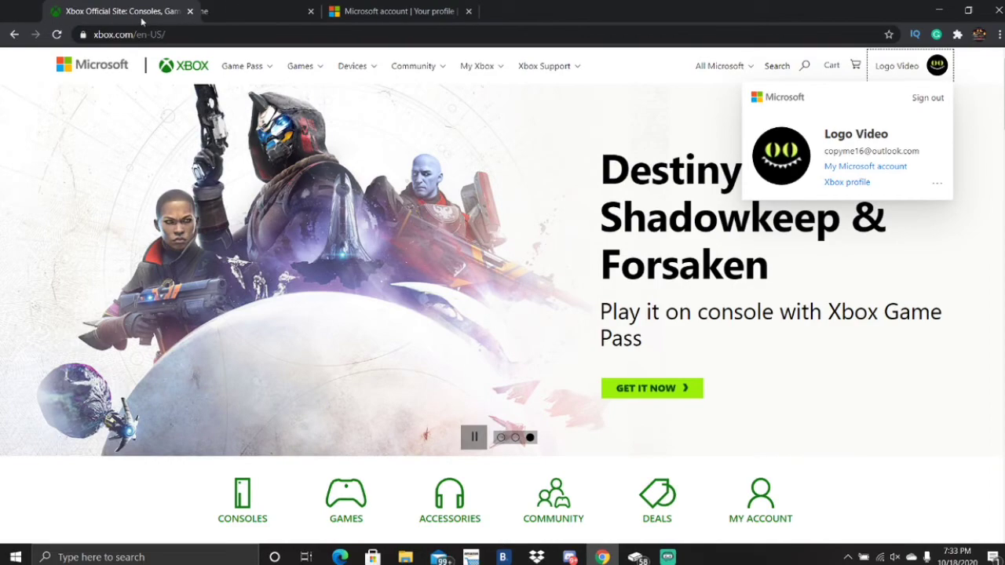
# Move the Xbox Official Site tab to the end of the tab row.
pyautogui.click(382, 11)
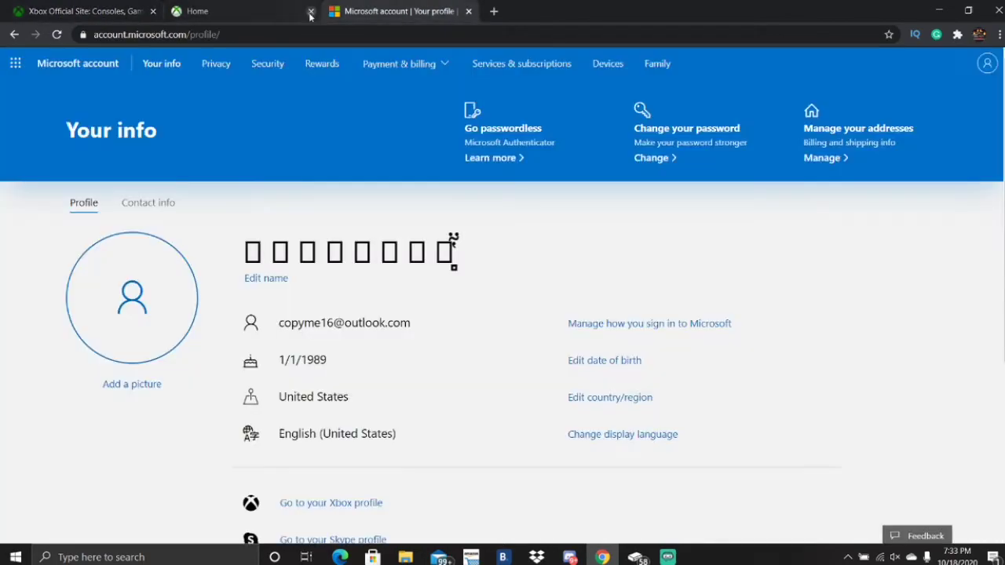
pyautogui.click(251, 13)
pyautogui.moveTo(98, 14); pyautogui.dragTo(378, 7)
# From the Xbox social Home tab, open the account's Xbox profile through the avatar menu.
pyautogui.click(249, 14)
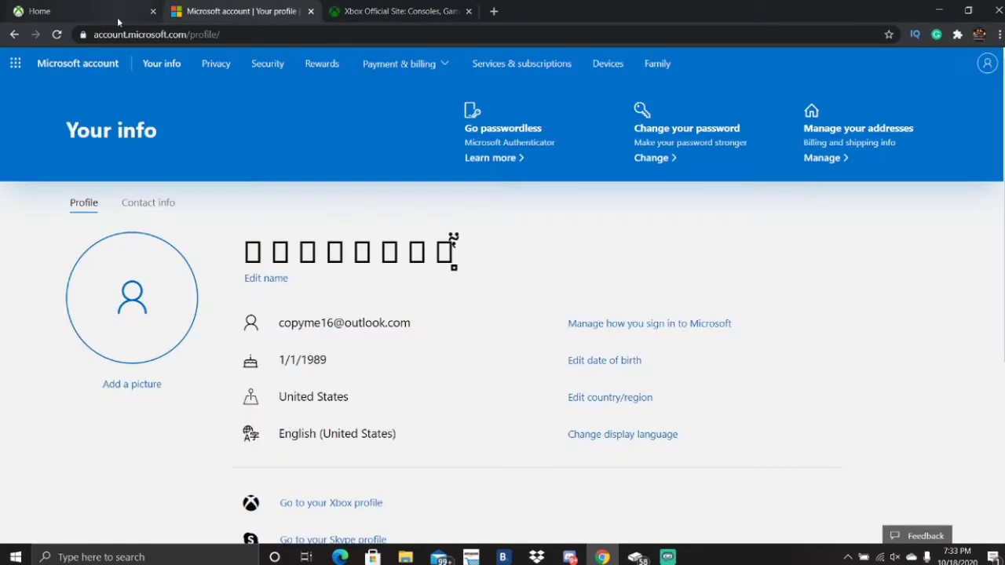
pyautogui.click(117, 17)
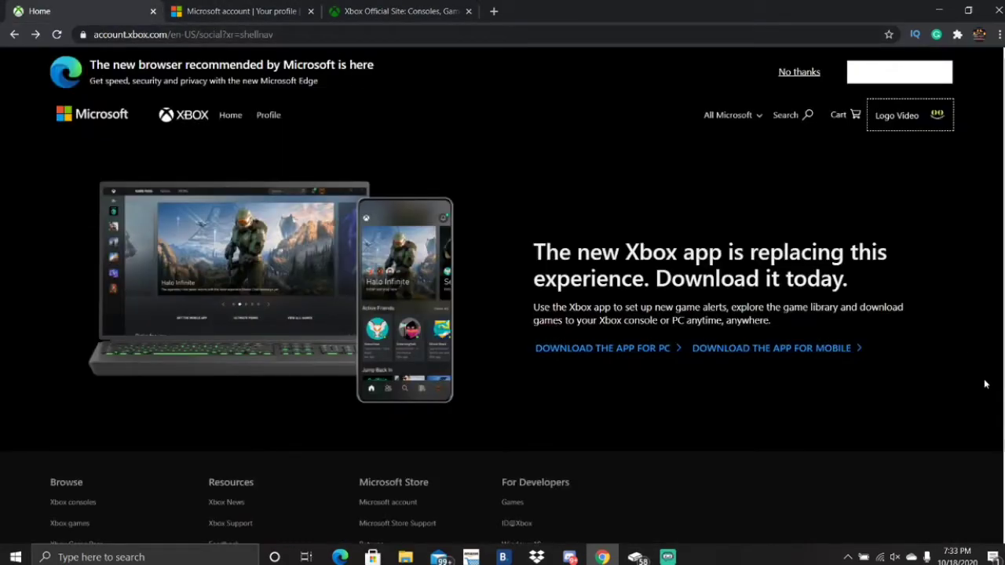
pyautogui.click(897, 119)
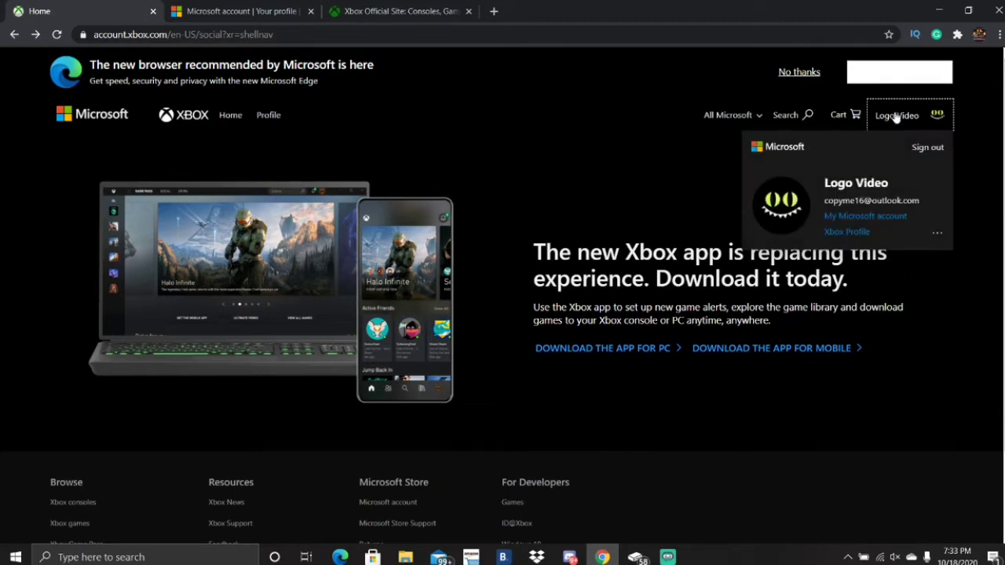
pyautogui.click(860, 229)
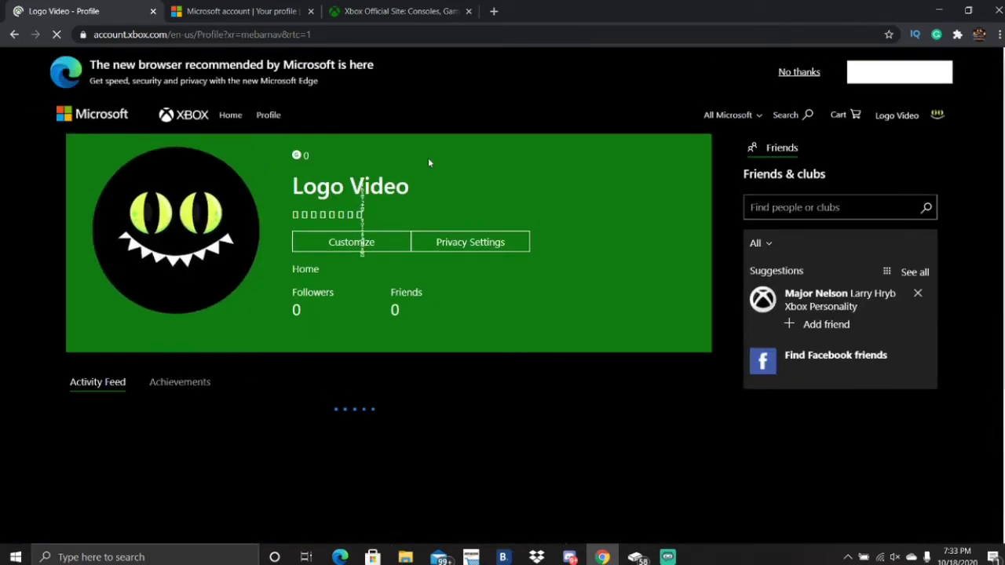
# Search people and clubs for the account's own gamertag and open its profile from the results.
pyautogui.click(863, 207)
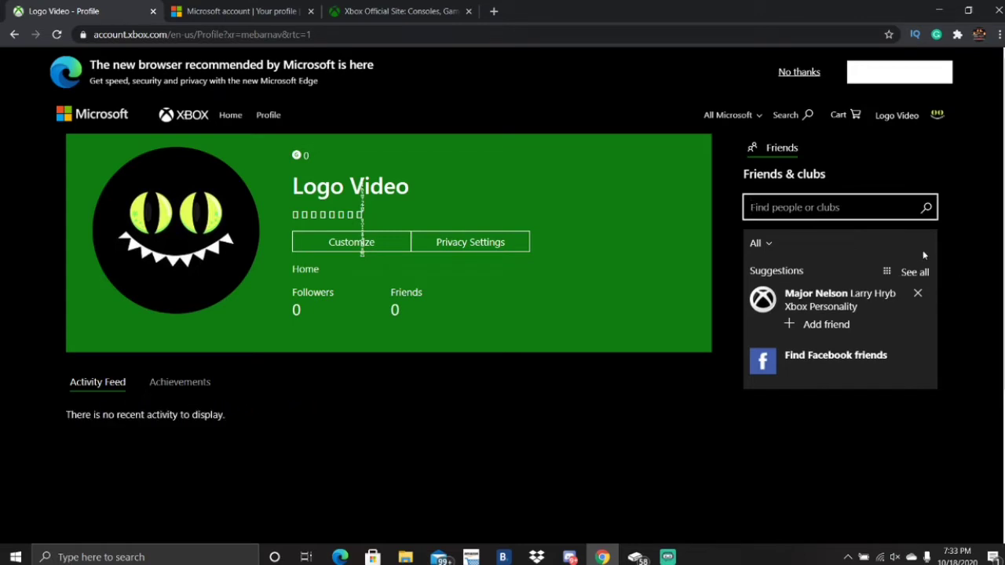
pyautogui.write('Logo')
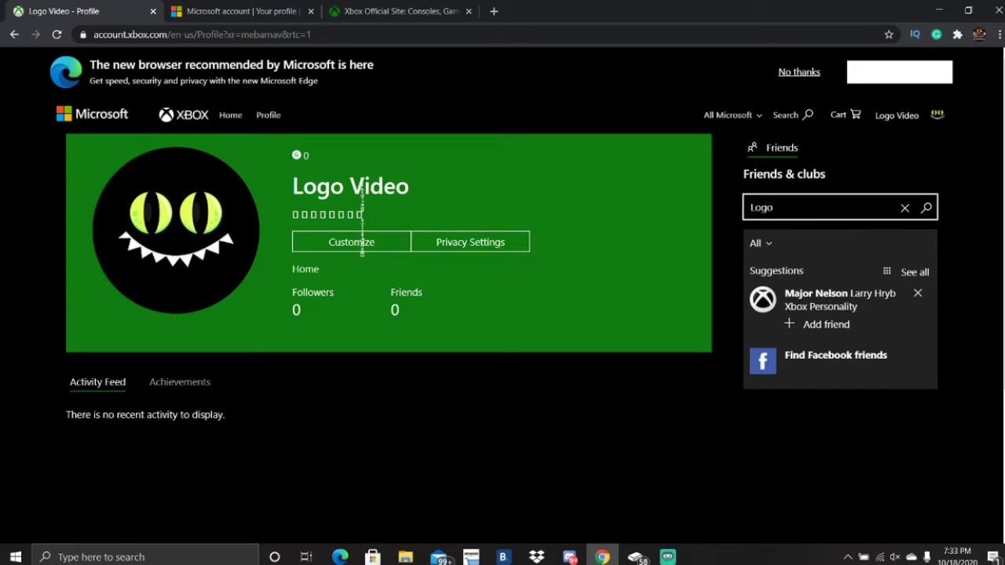
pyautogui.write(' Video')
pyautogui.press('Return')
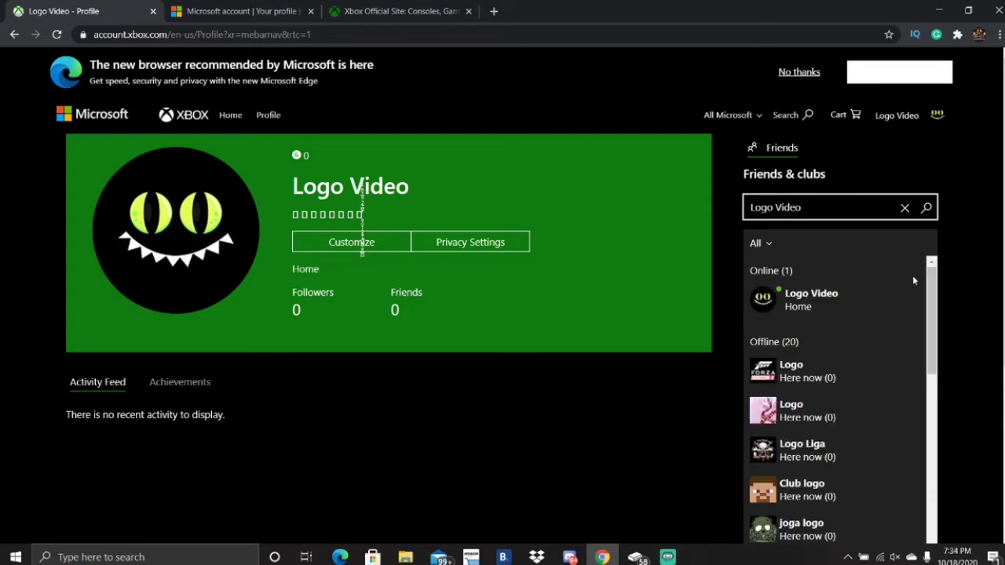
pyautogui.click(845, 304)
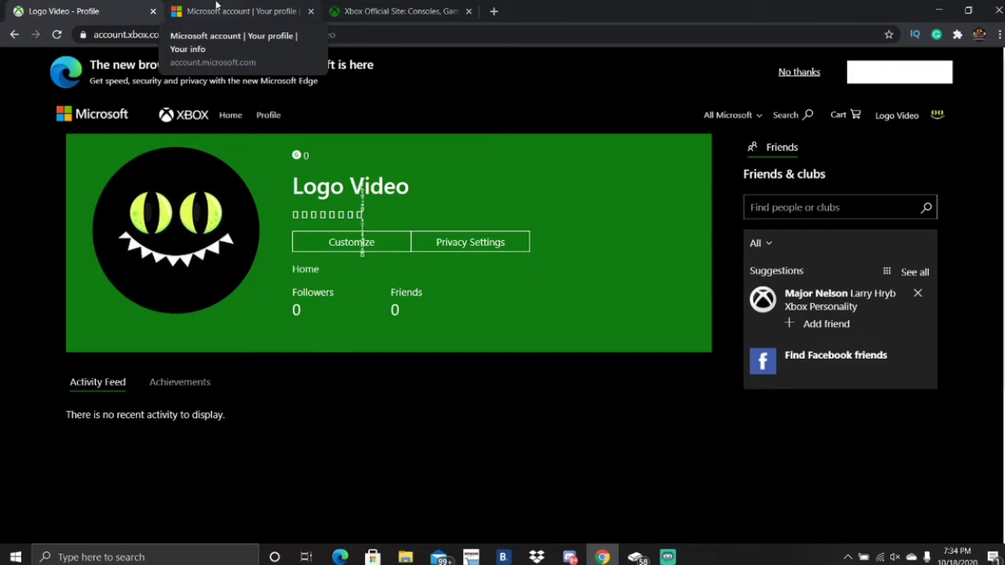
# Select the row of special-character glyphs shown under the gamertag on the Xbox profile.
pyautogui.click(217, 8)
pyautogui.click(107, 9)
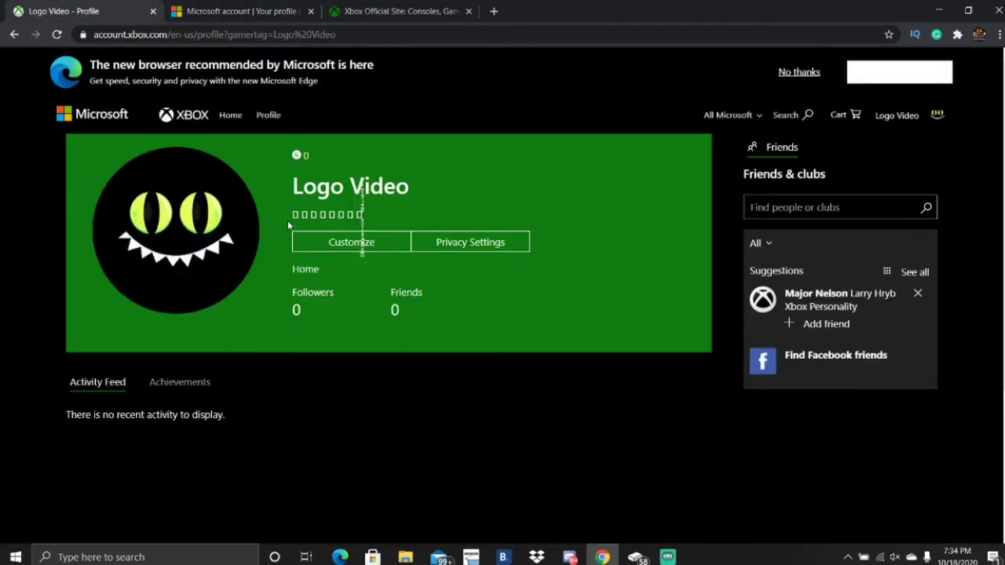
pyautogui.moveTo(295, 212); pyautogui.dragTo(271, 196)
pyautogui.click(280, 221)
pyautogui.moveTo(268, 215); pyautogui.dragTo(369, 228)
# On the Microsoft account profile tab, open Edit name for the account's name.
pyautogui.click(235, 11)
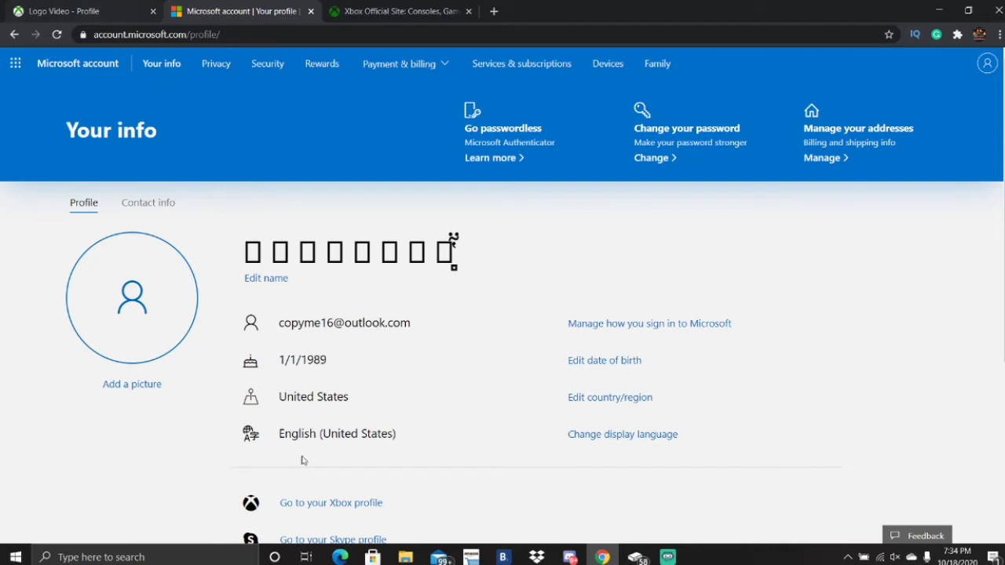
pyautogui.click(267, 279)
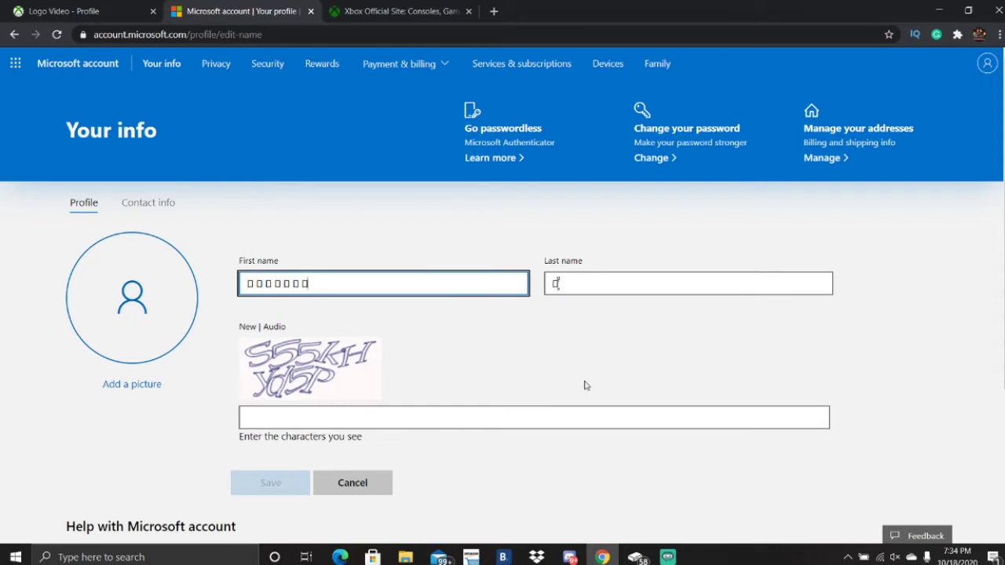
# Replace the first name with pasted special characters, trimmed to seven boxes.
pyautogui.press('BackSpace')
pyautogui.press('BackSpace')
pyautogui.press('BackSpace')
pyautogui.press('BackSpace')
pyautogui.press('BackSpace')
pyautogui.press('BackSpace')
pyautogui.press('BackSpace')
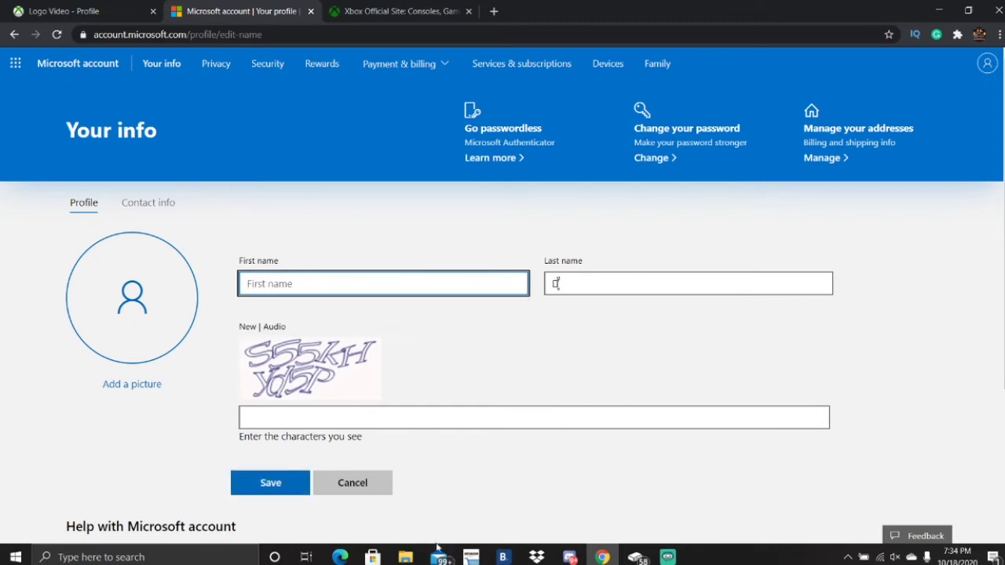
pyautogui.write('□□□□□□□□')
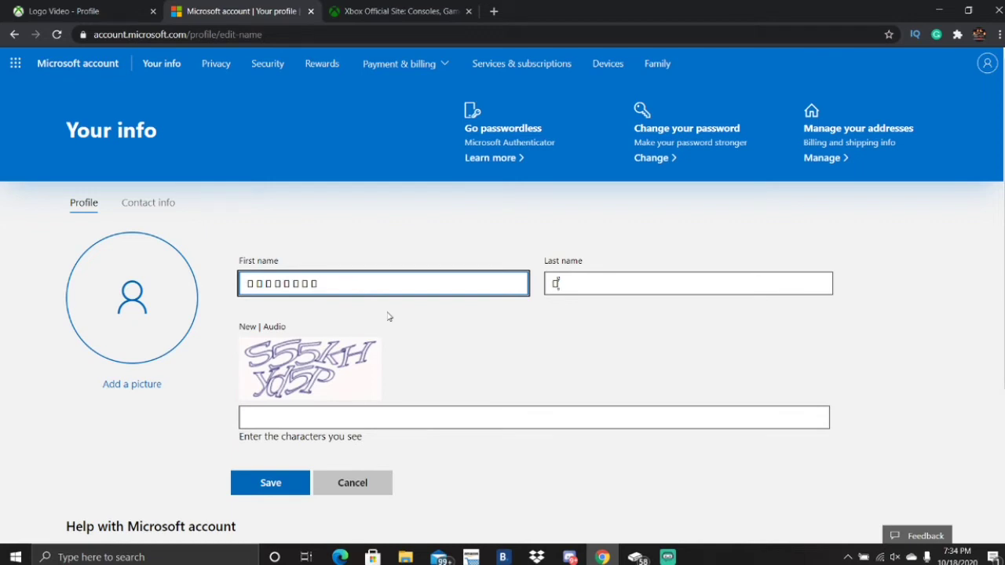
pyautogui.press('BackSpace')
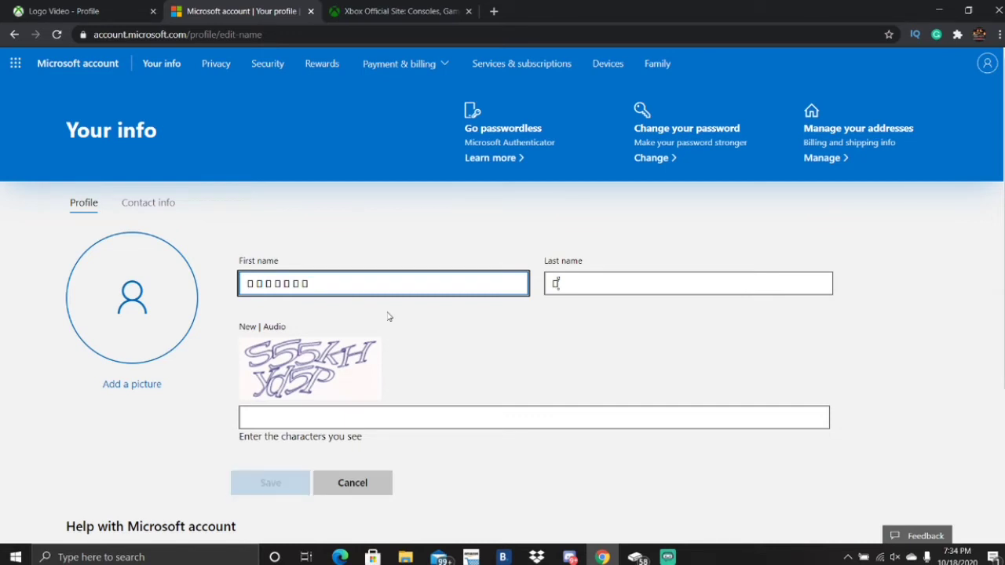
# Replace the last name with a single pasted special-character box.
pyautogui.click(598, 287)
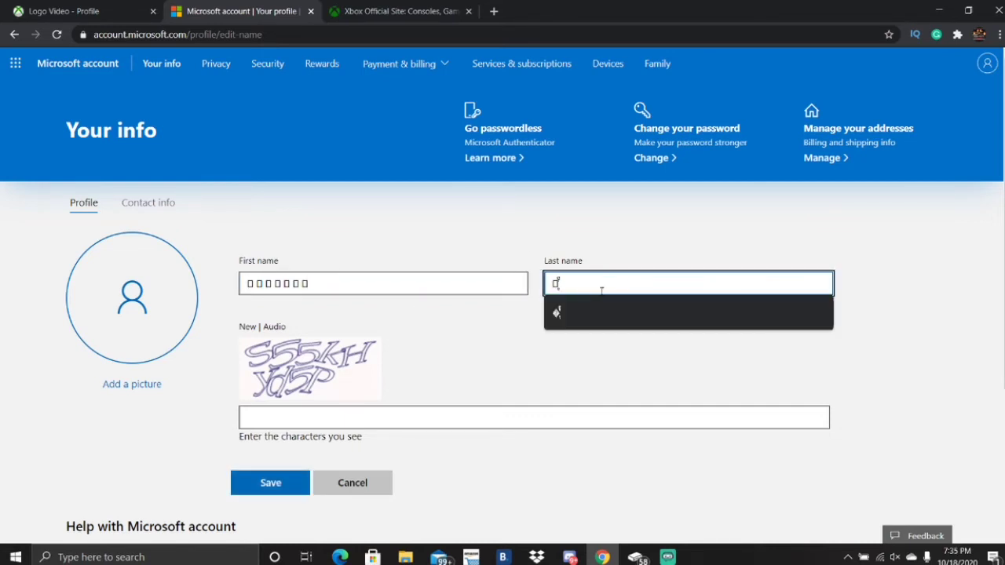
pyautogui.press('BackSpace')
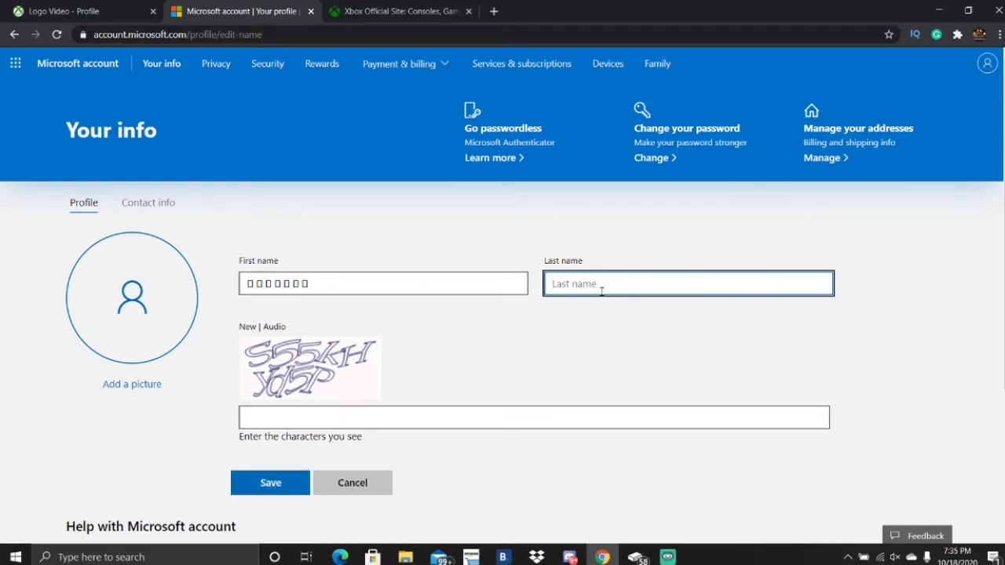
pyautogui.hotkey('ctrl', 'v')
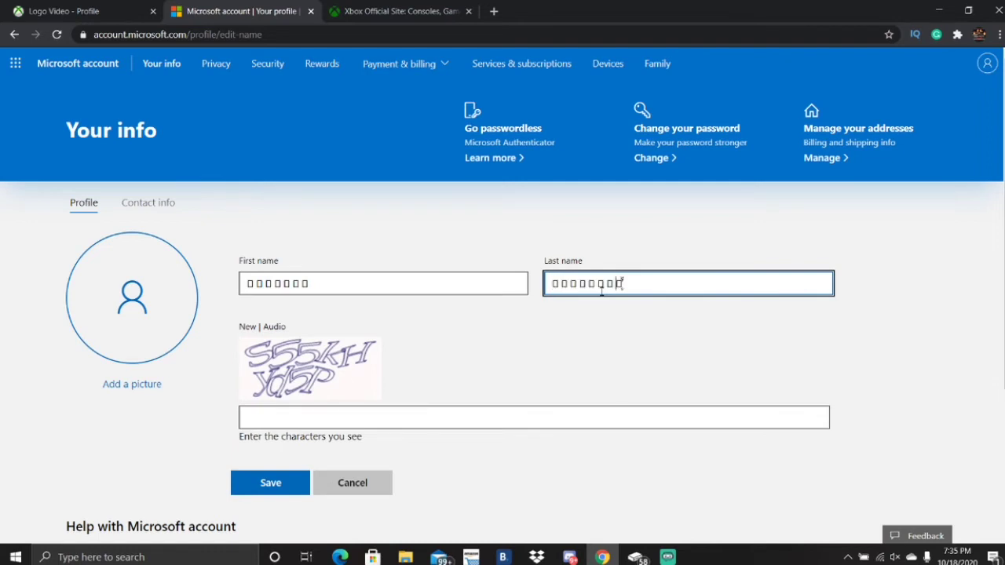
pyautogui.press('BackSpace')
pyautogui.press('BackSpace')
pyautogui.press('BackSpace')
pyautogui.press('BackSpace')
pyautogui.press('BackSpace')
pyautogui.press('BackSpace')
pyautogui.press('BackSpace')
pyautogui.press('BackSpace')
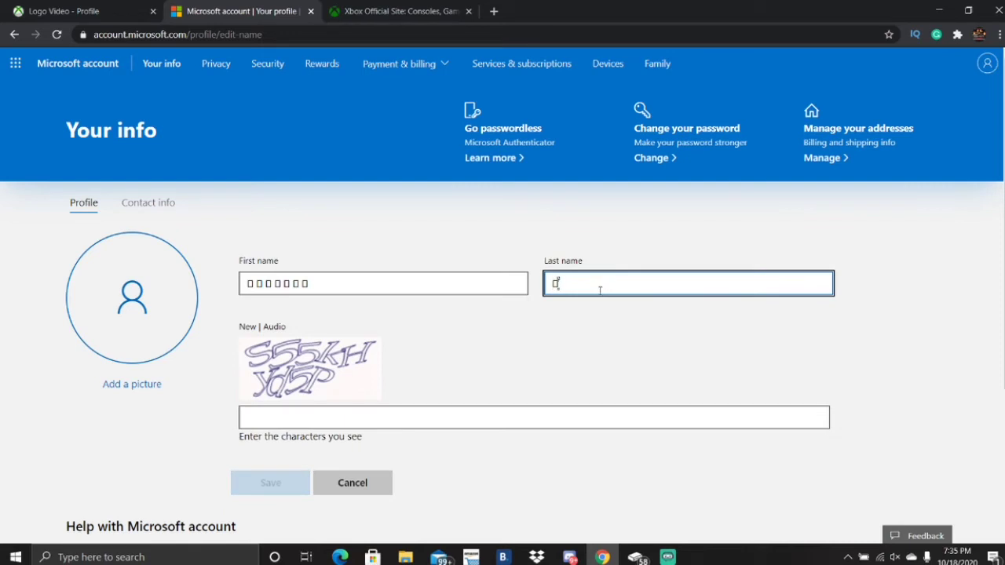
pyautogui.click(347, 414)
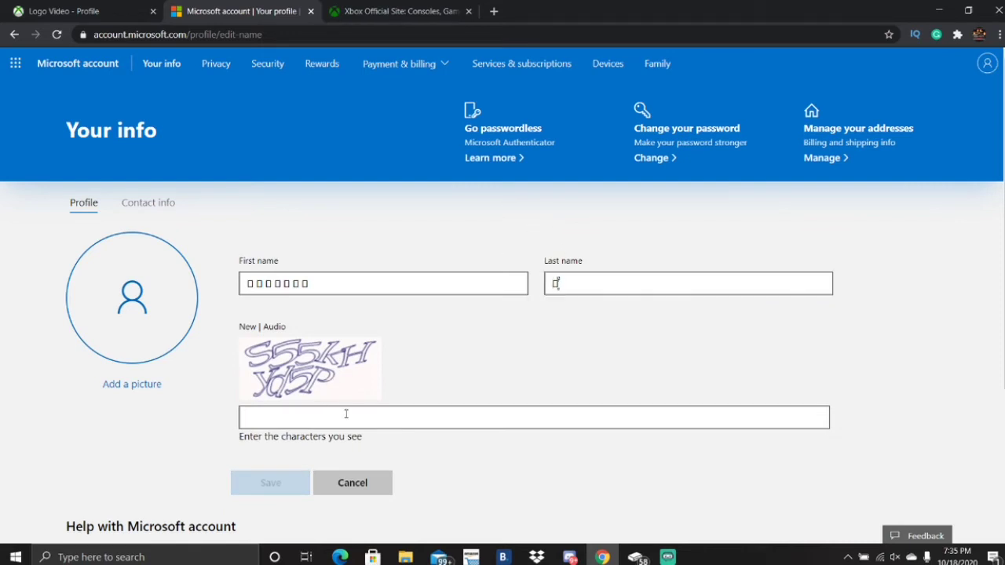
# Enter the verification characters, save the new name, and view it on Your info.
pyautogui.write('S55kHyd5P')
pyautogui.click(156, 72)
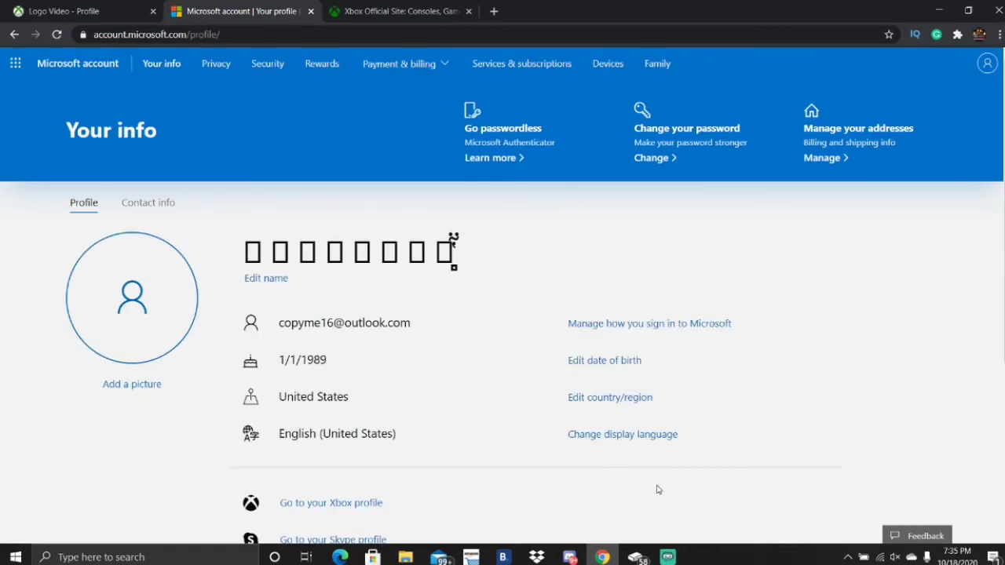
pyautogui.click(635, 557)
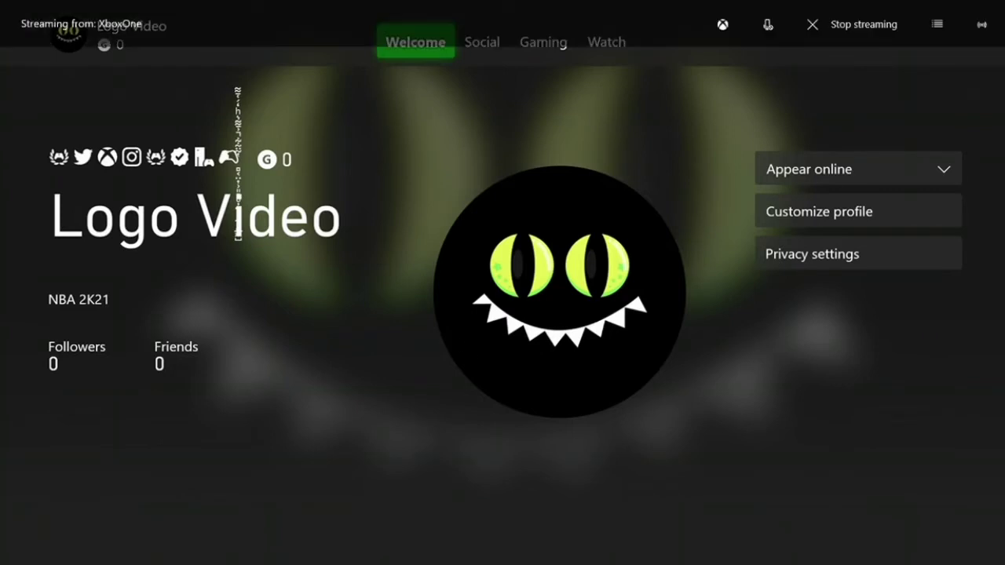
pyautogui.press('Home')
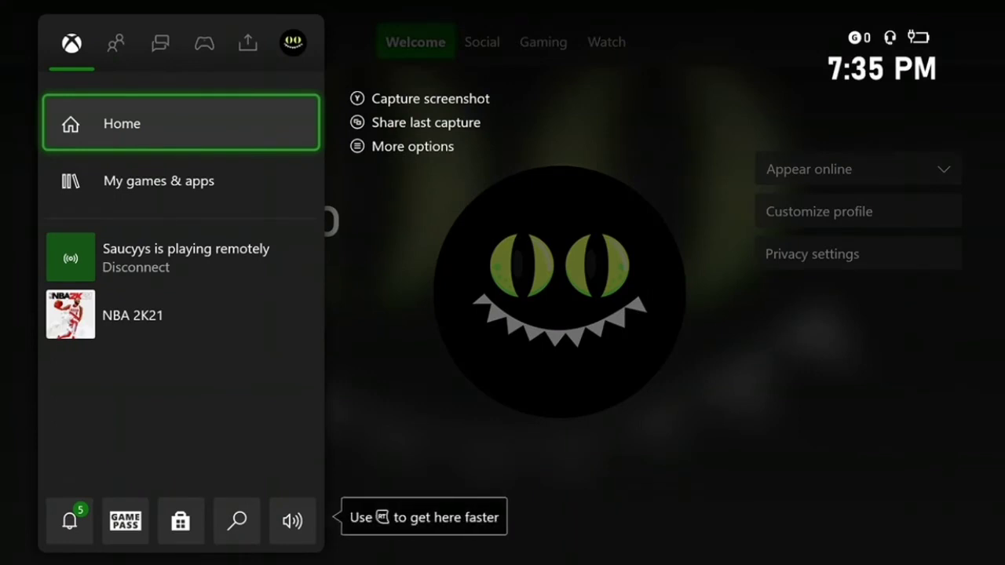
pyautogui.press('Escape')
pyautogui.press('Down')
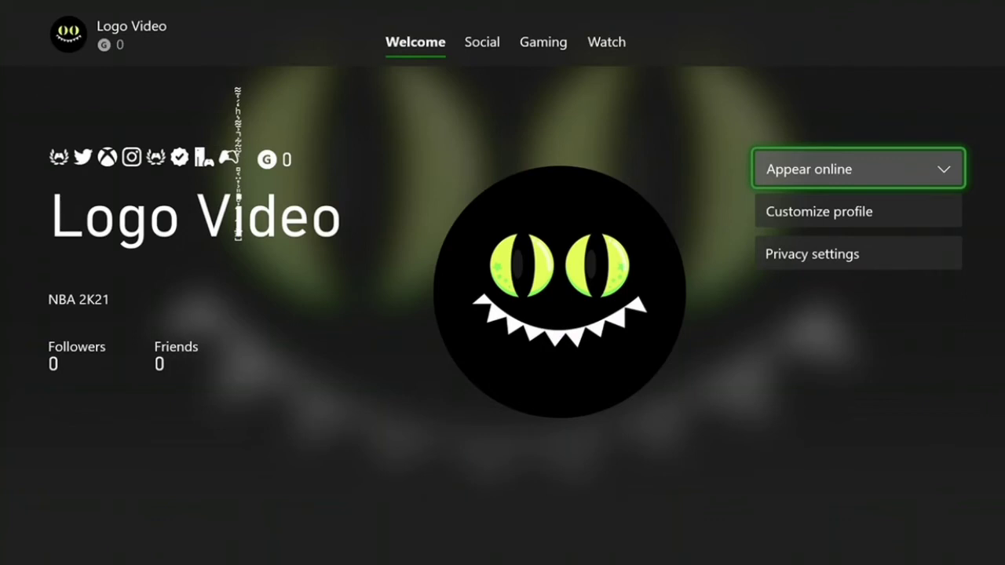
pyautogui.moveTo(566, 46)
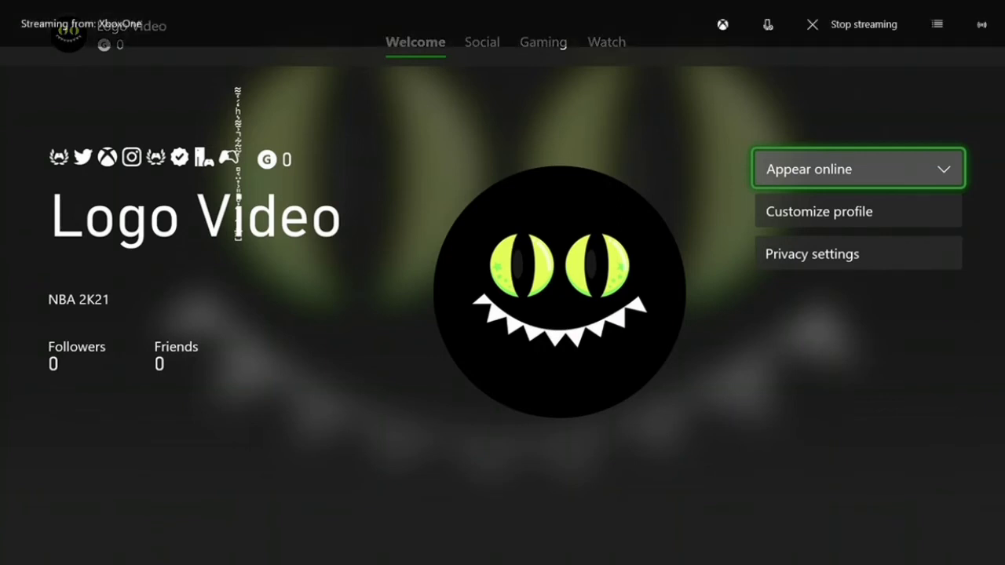
pyautogui.moveTo(553, 562)
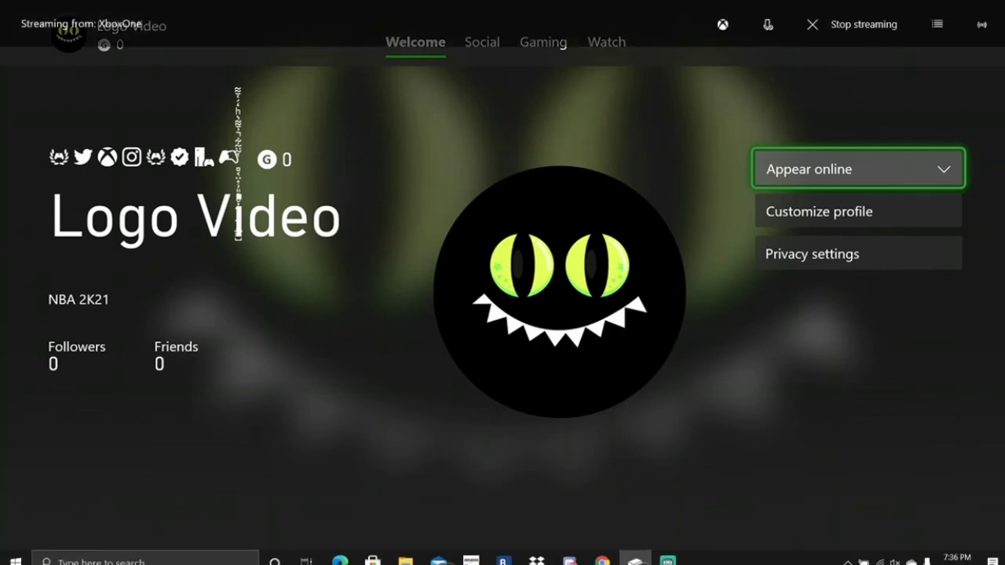
pyautogui.press('Down')
pyautogui.press('Down')
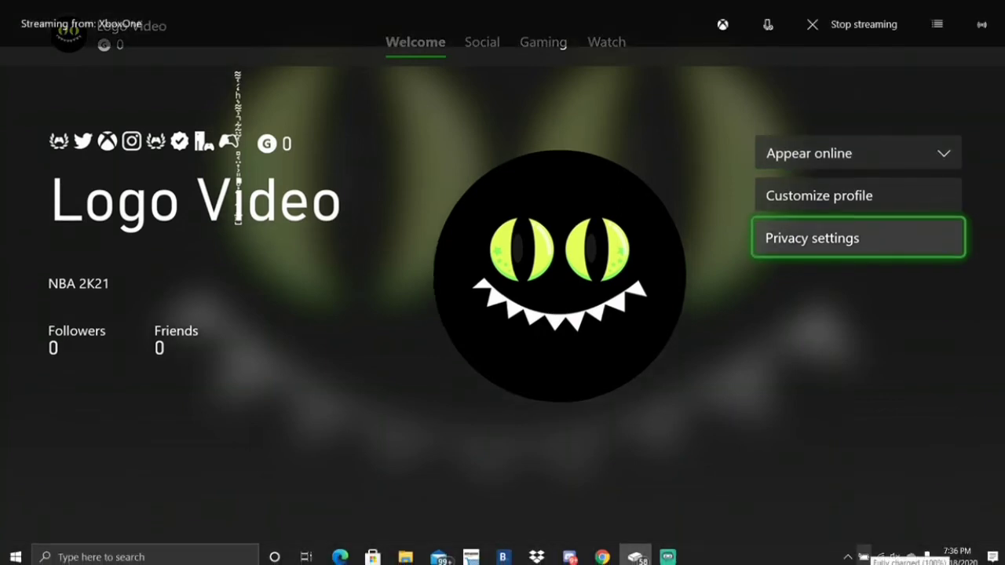
pyautogui.press('Up')
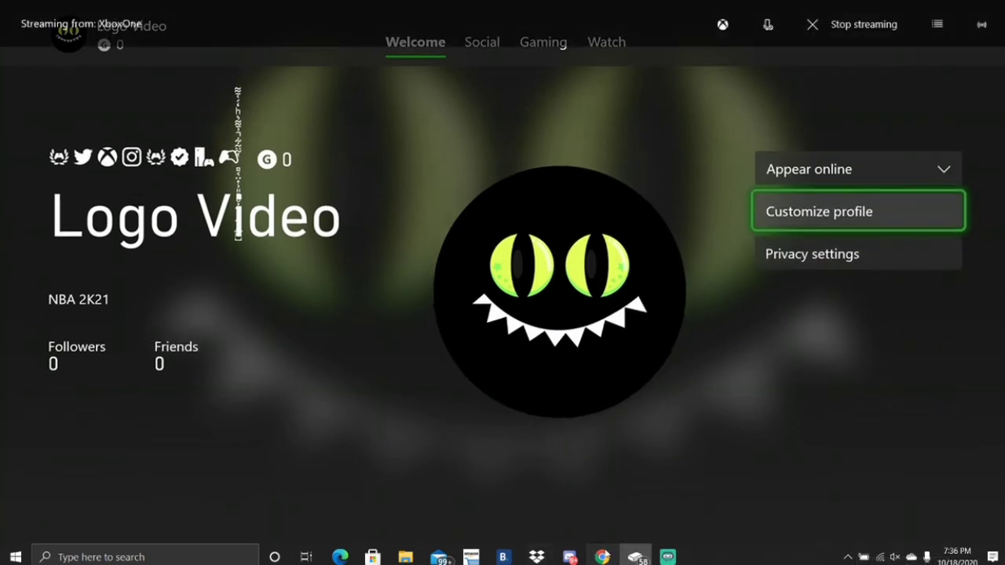
pyautogui.click(611, 557)
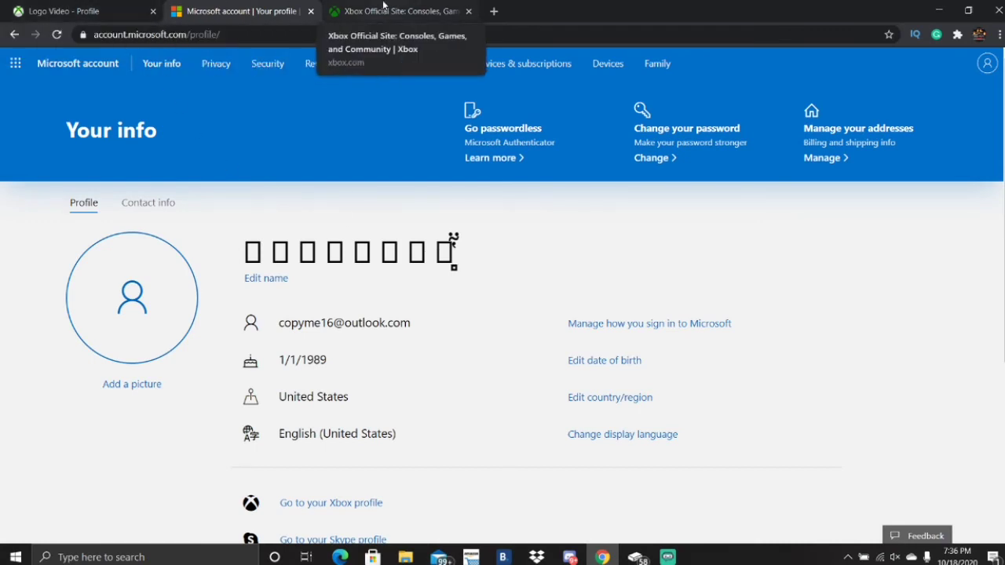
# Check the console stream, then return to Chrome and reopen the account's Xbox profile tab.
pyautogui.click(635, 557)
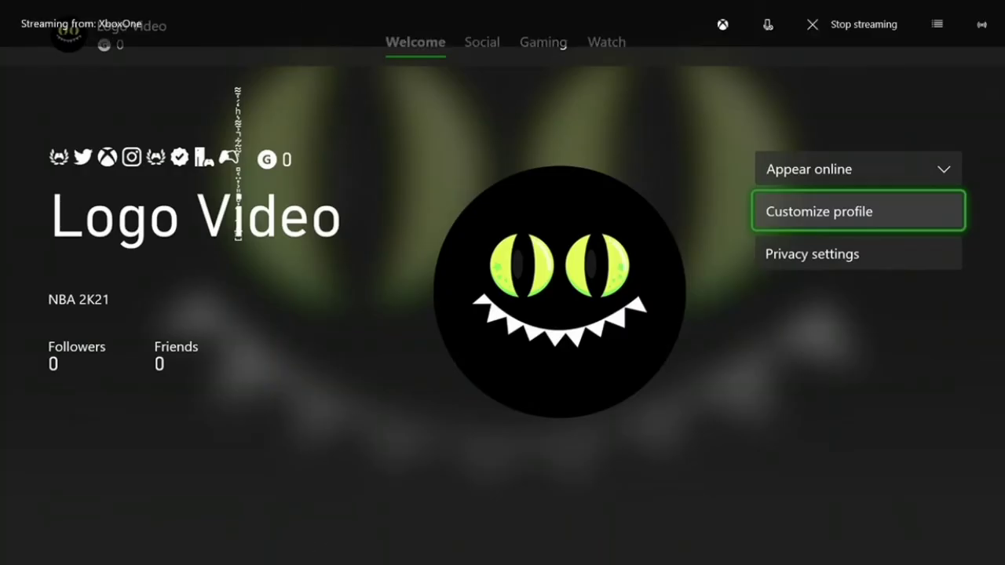
pyautogui.click(602, 556)
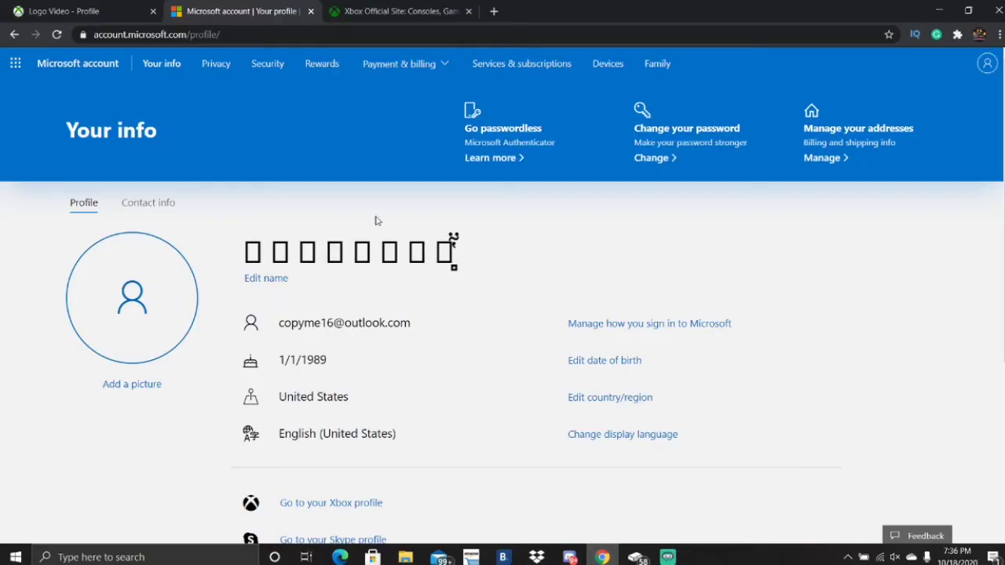
pyautogui.click(368, 12)
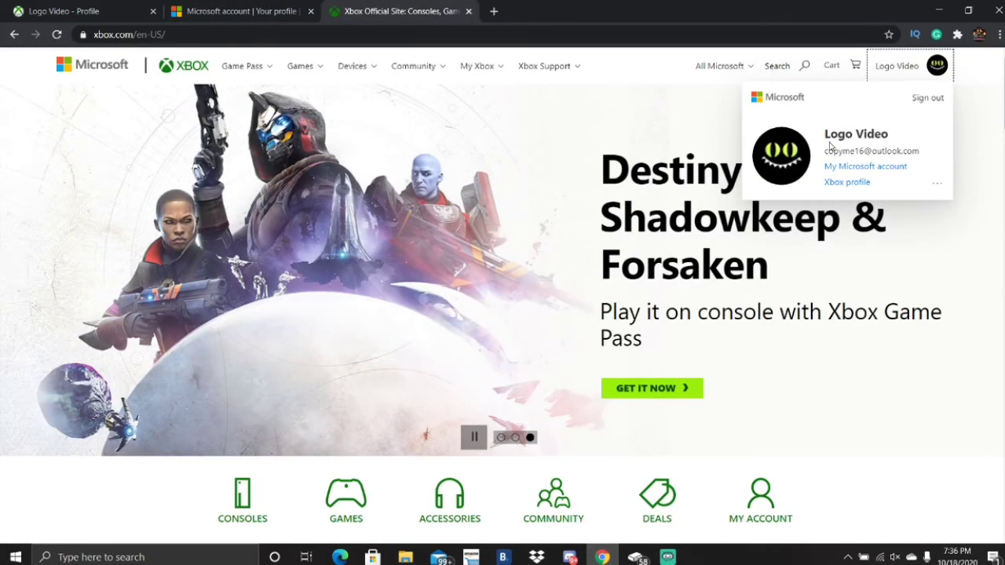
pyautogui.click(94, 11)
pyautogui.click(518, 190)
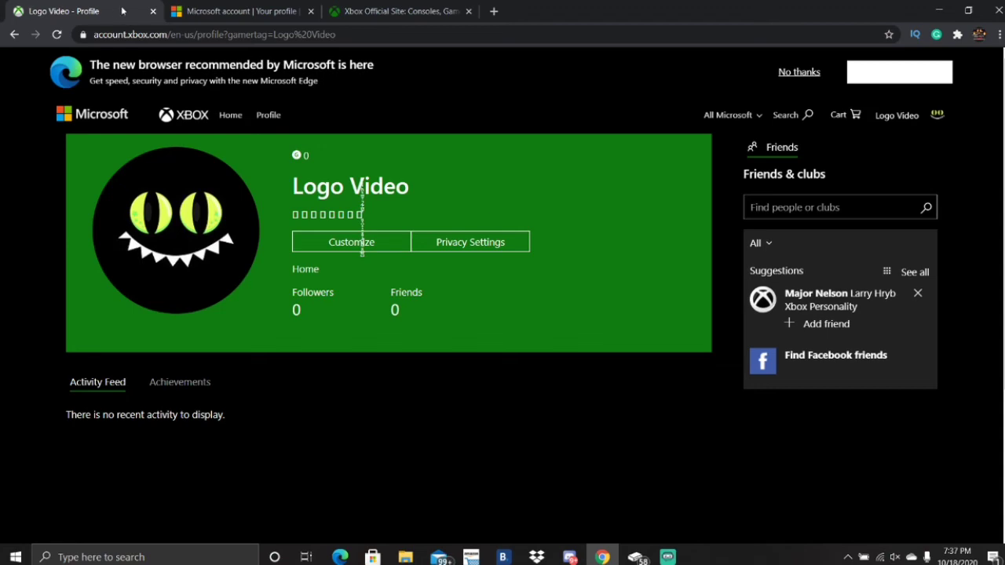
# Check the console stream from the taskbar, then return to the Xbox.com home page in Chrome.
pyautogui.click(275, 9)
pyautogui.click(357, 11)
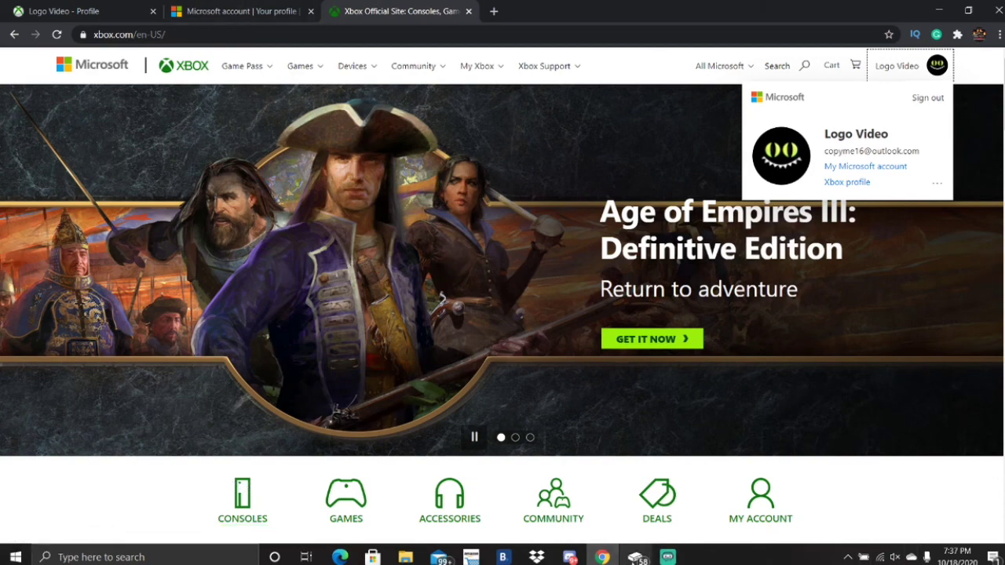
pyautogui.moveTo(637, 556)
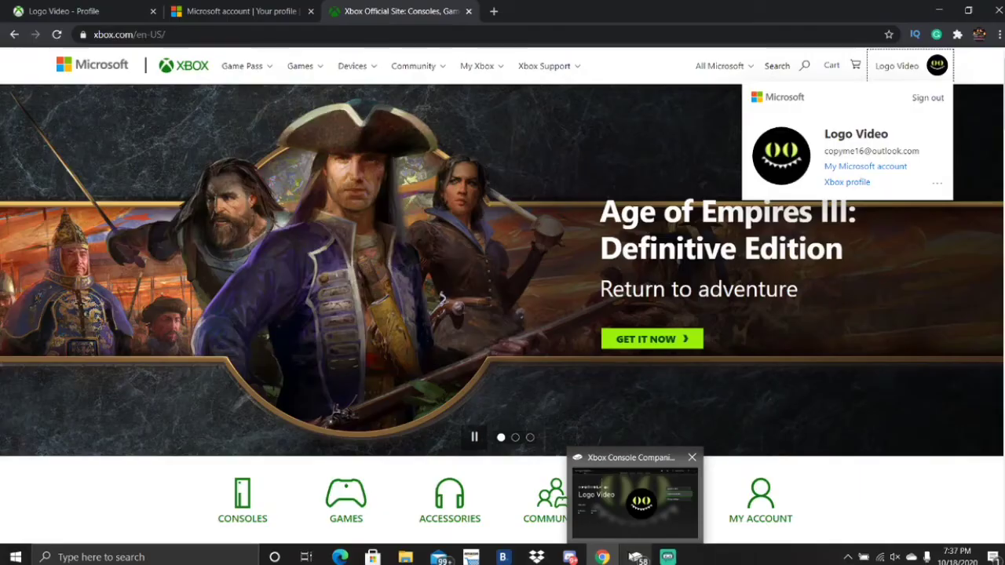
pyautogui.click(634, 502)
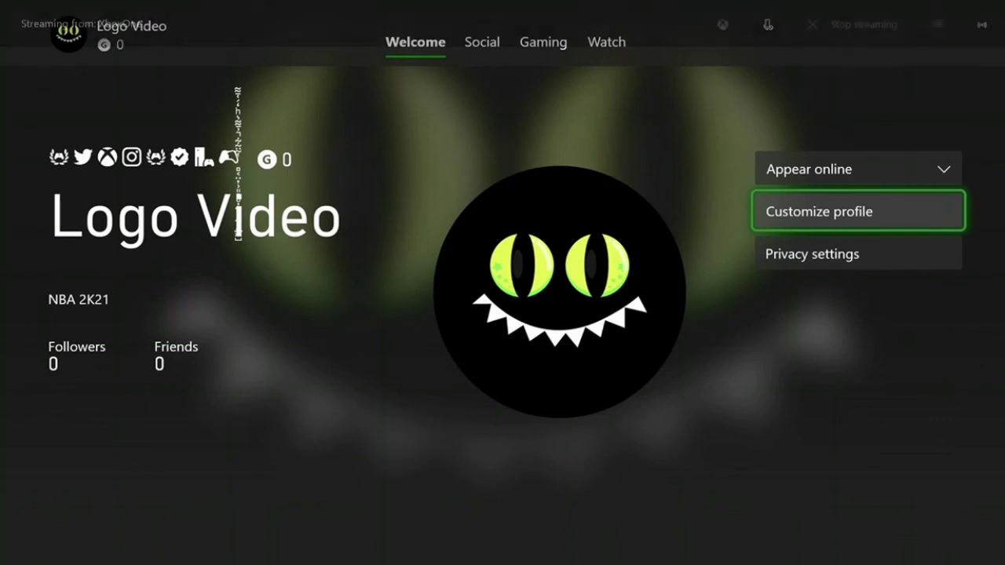
pyautogui.moveTo(563, 45)
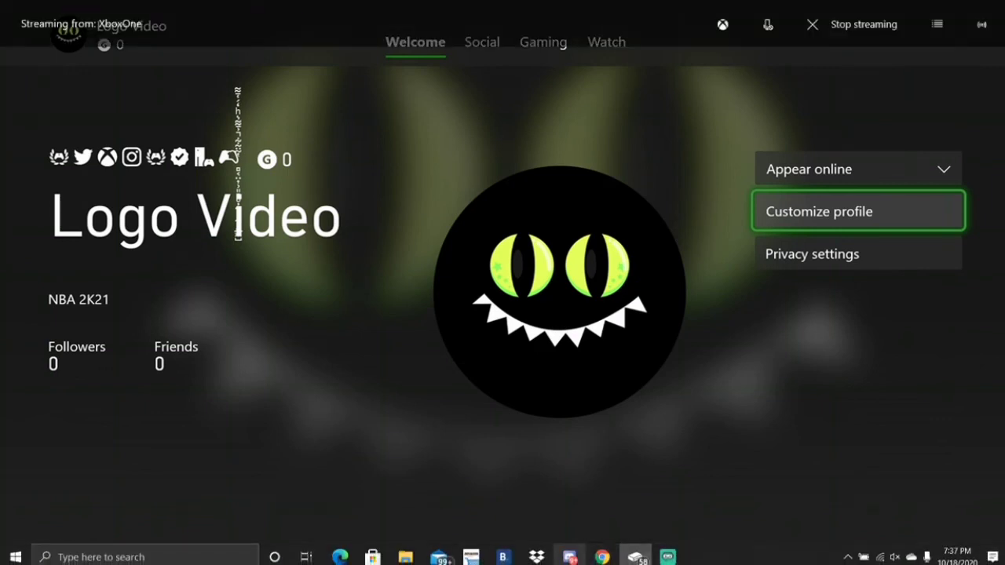
pyautogui.click(602, 557)
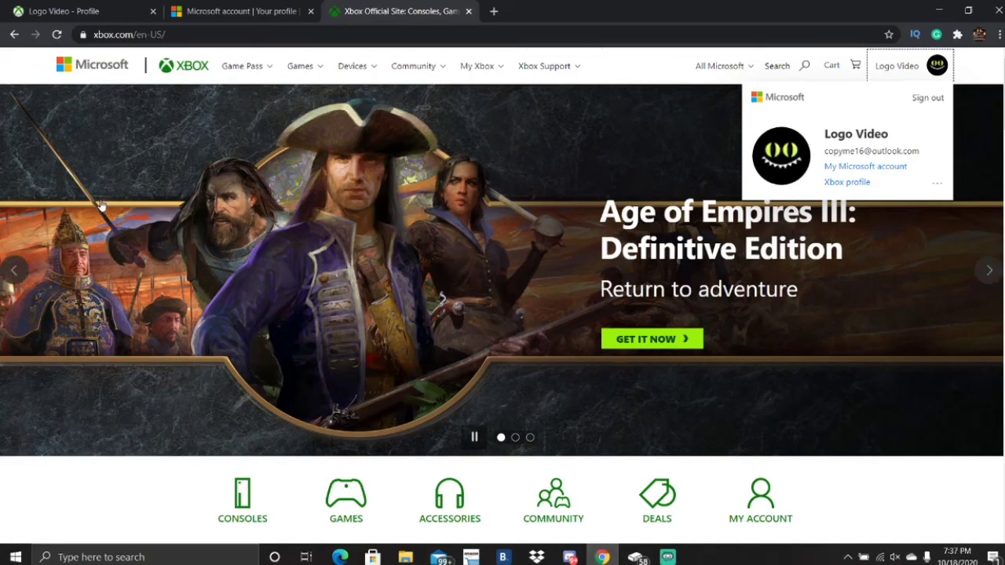